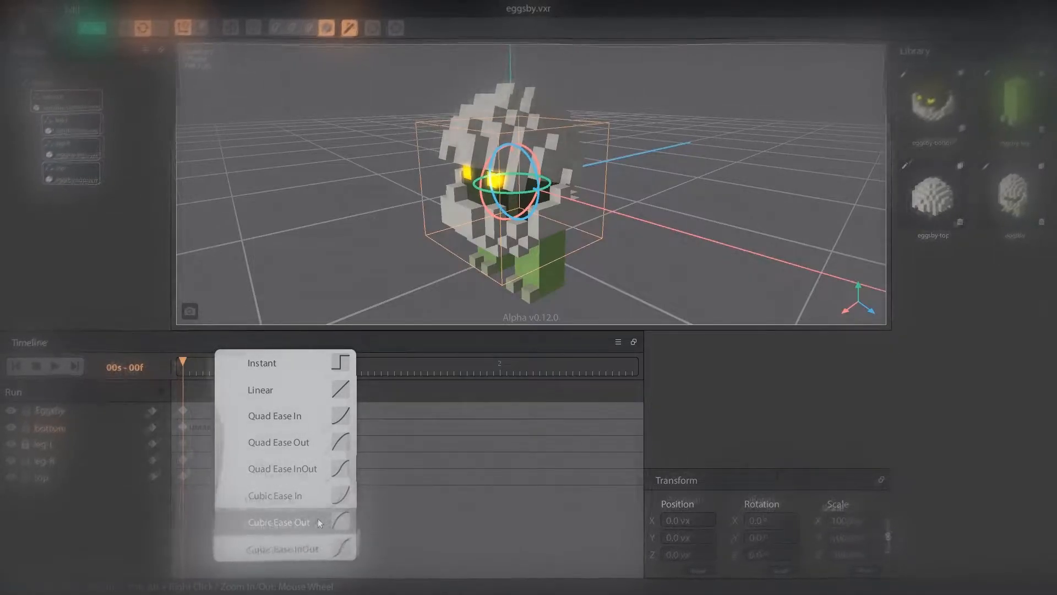
# Change the easing of the bottom part's first transition from Linear to Cubic Ease InOut.
pyautogui.click(318, 518)
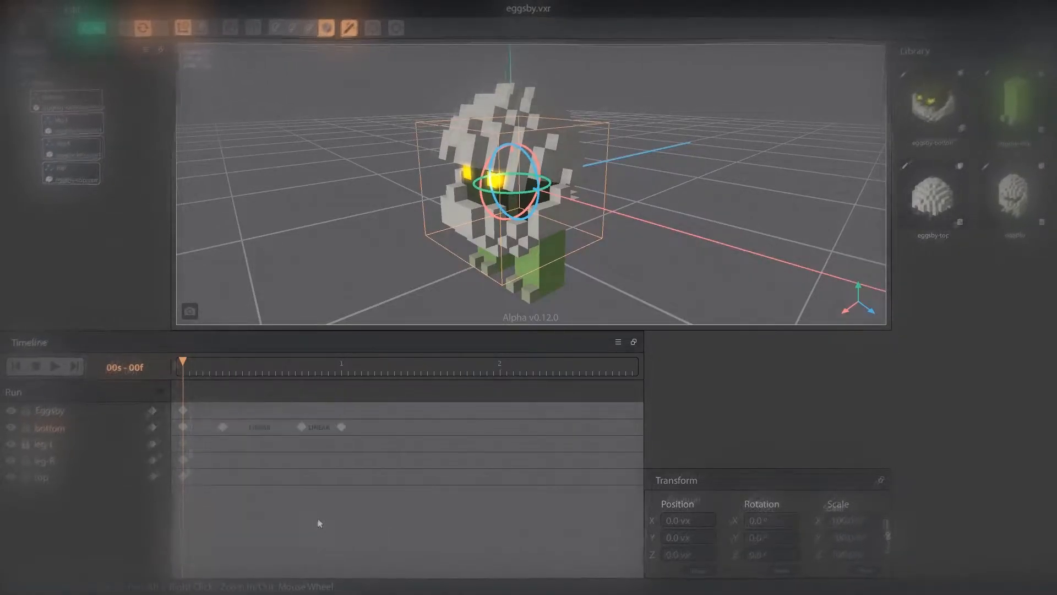
pyautogui.click(266, 426)
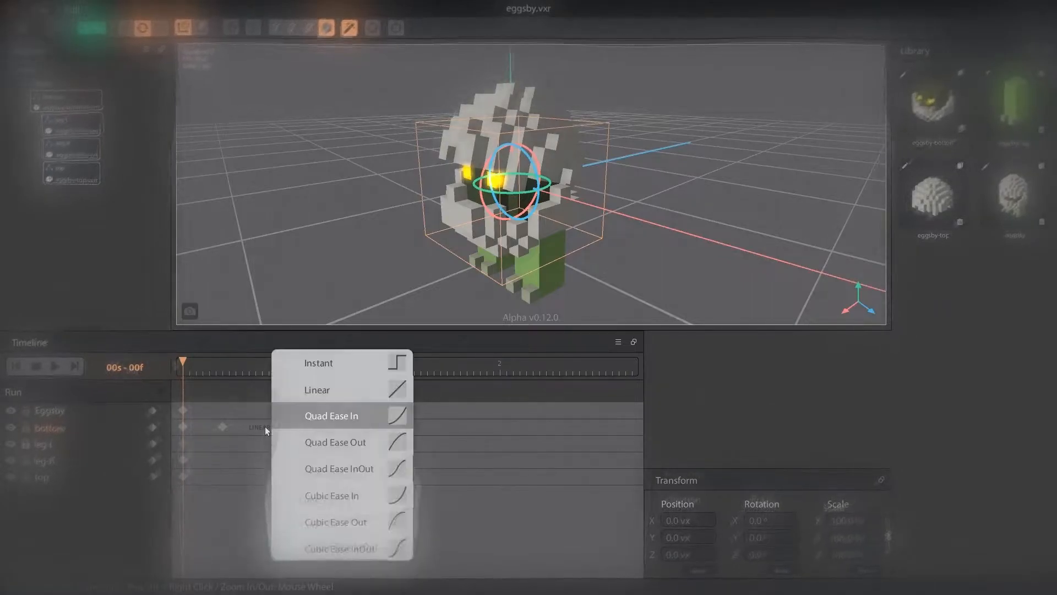
pyautogui.click(266, 427)
pyautogui.click(263, 427)
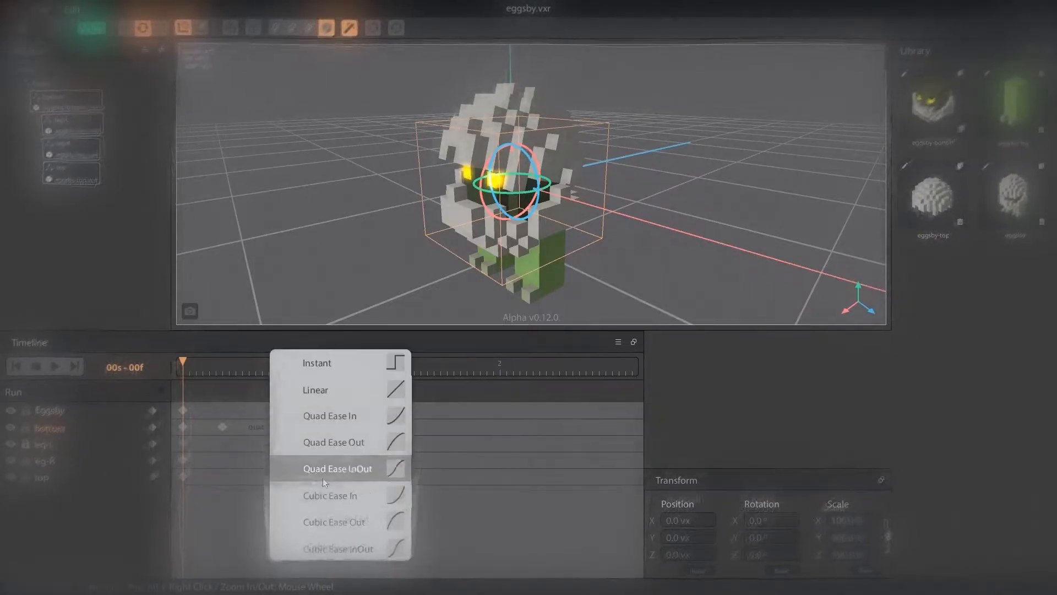
pyautogui.click(372, 538)
pyautogui.click(325, 426)
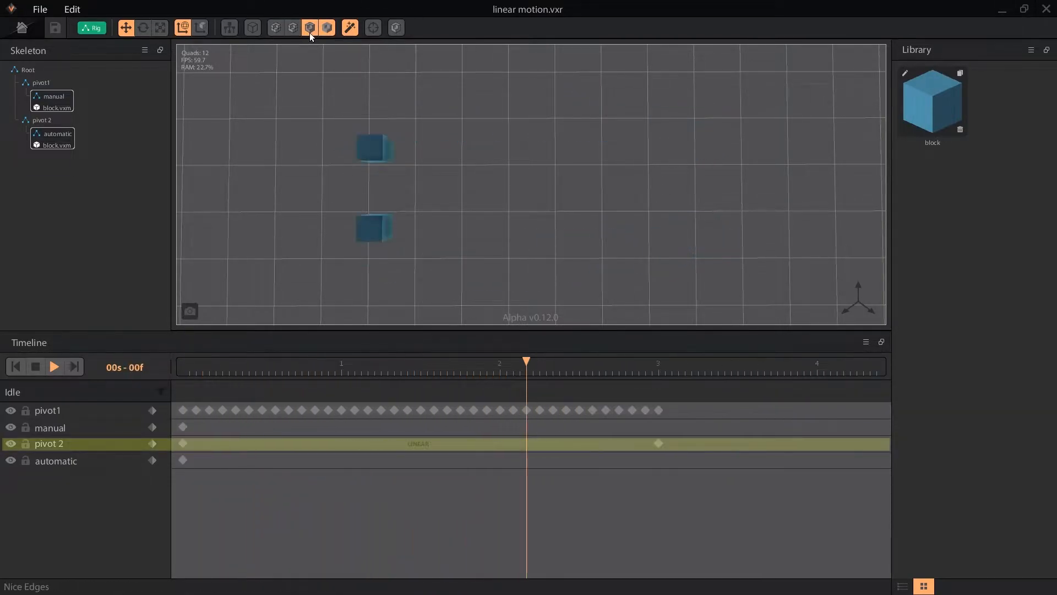
# Switch the viewport to Nice Edges rendering so the moving cubes show dark outlines.
pyautogui.click(310, 32)
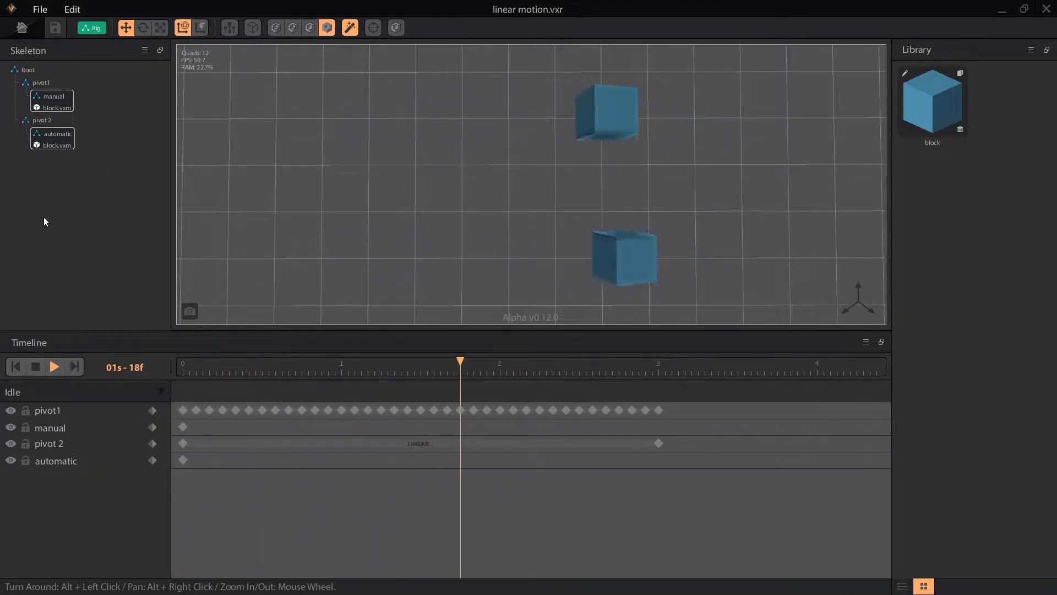
pyautogui.click(310, 32)
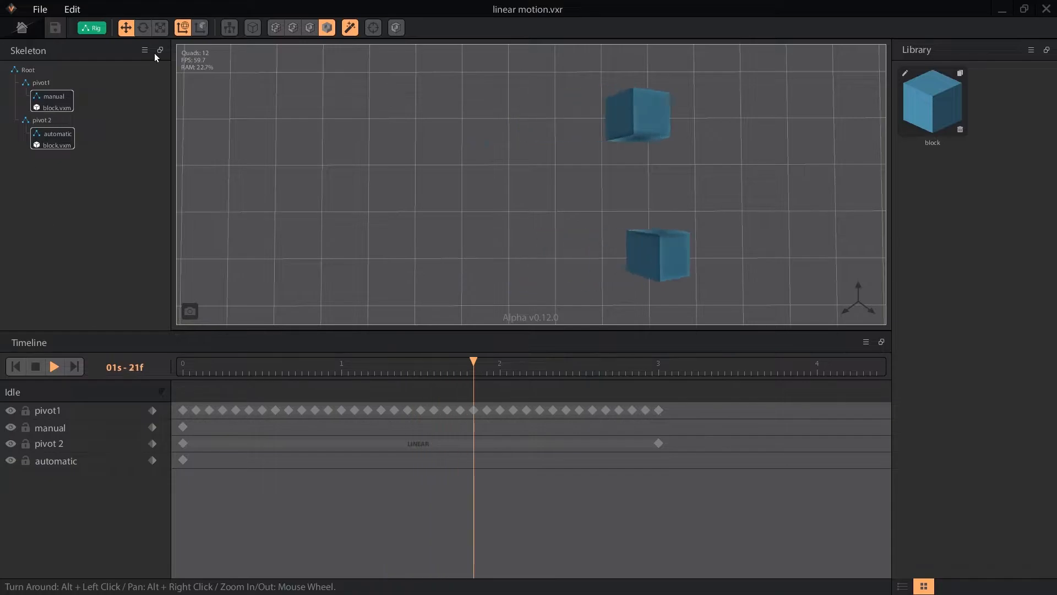
pyautogui.click(310, 31)
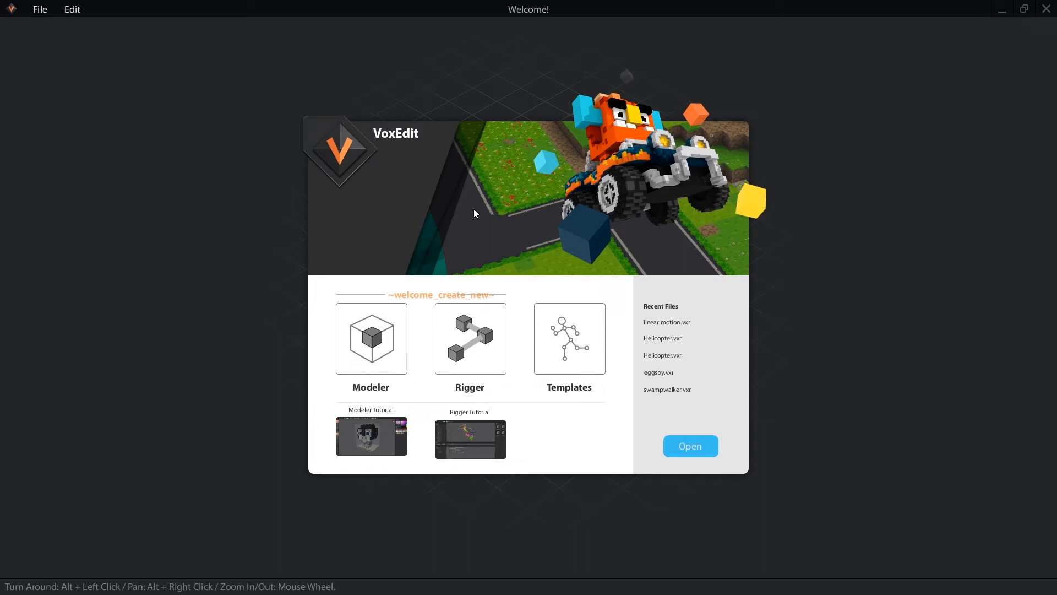
# Open Helicopter.vxr and key Rotor_Top's Y rotation at 30°, 60°, 90° and 120°, two frames apart.
pyautogui.doubleClick(674, 340)
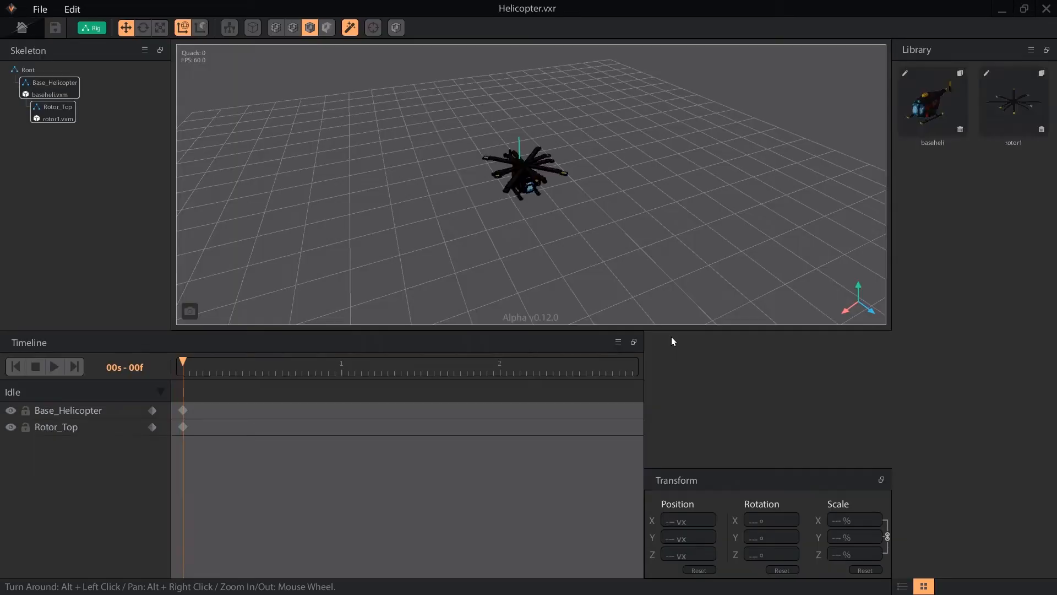
pyautogui.click(57, 367)
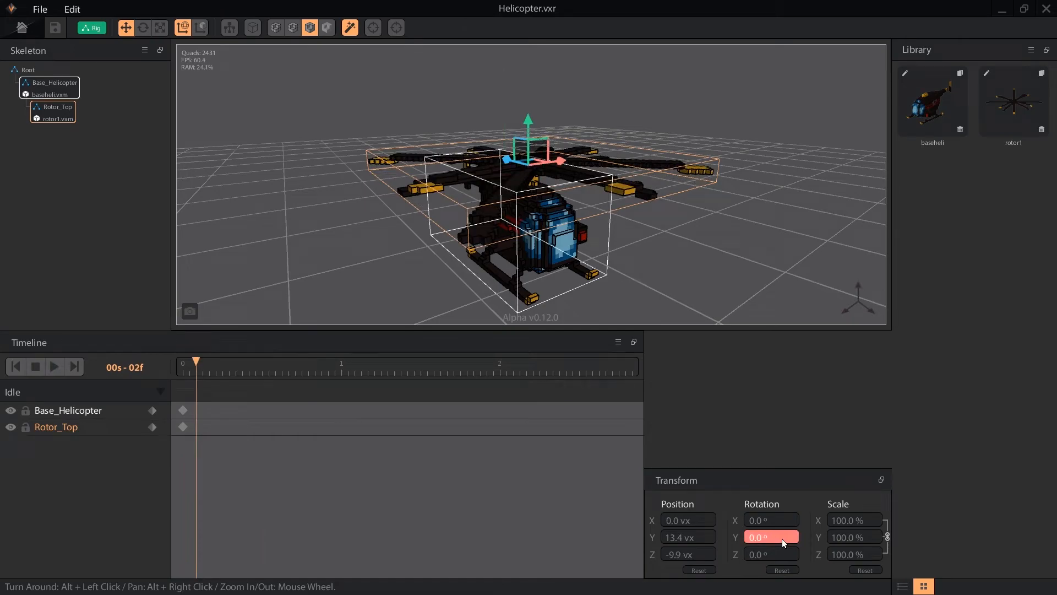
pyautogui.press('Return')
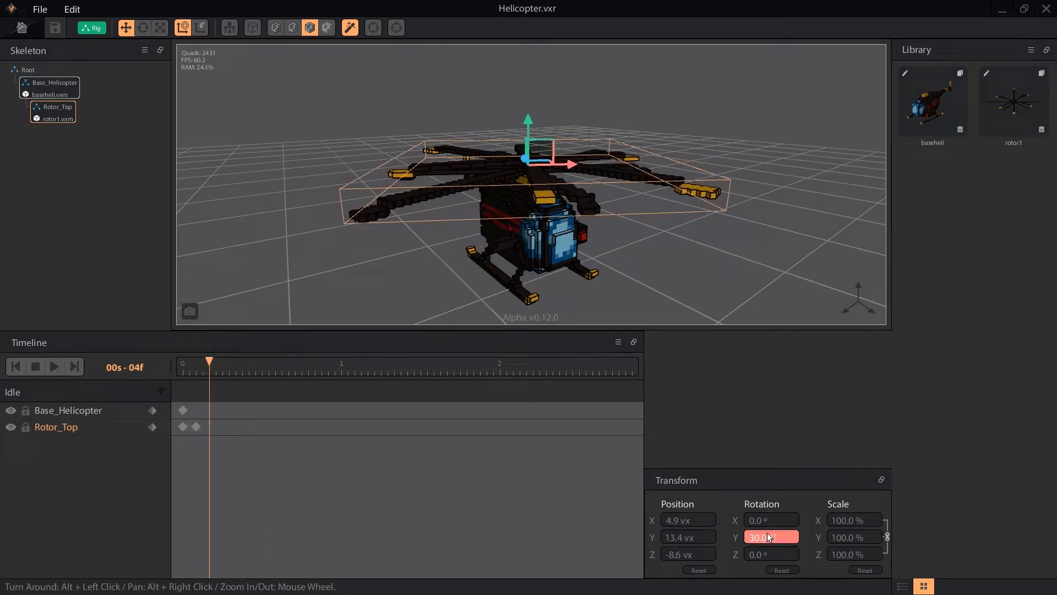
pyautogui.press('Return')
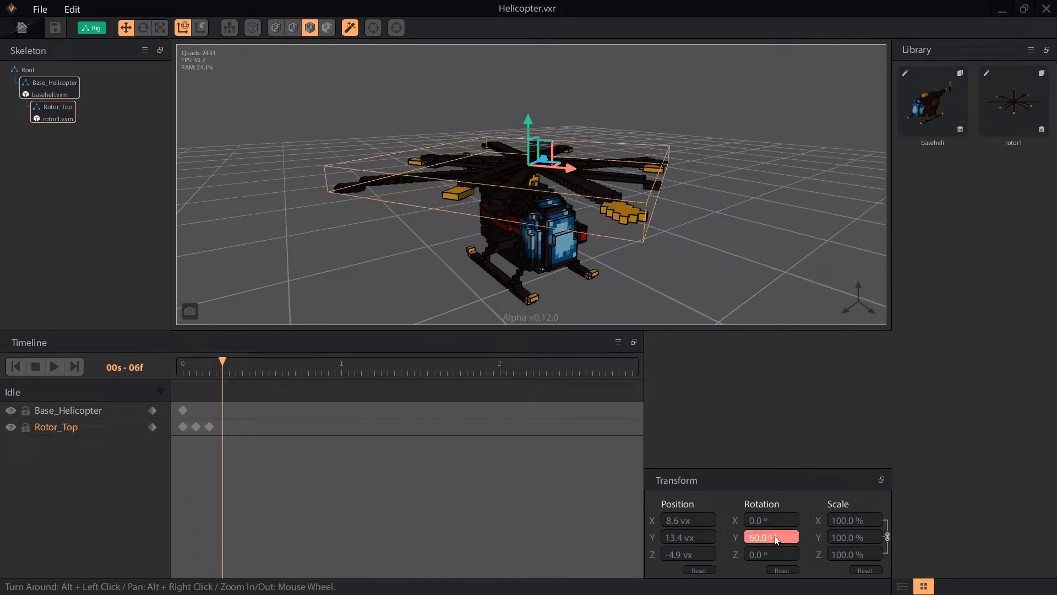
pyautogui.write('90')
pyautogui.press('Return')
pyautogui.click(237, 365)
pyautogui.write('120')
pyautogui.press('Return')
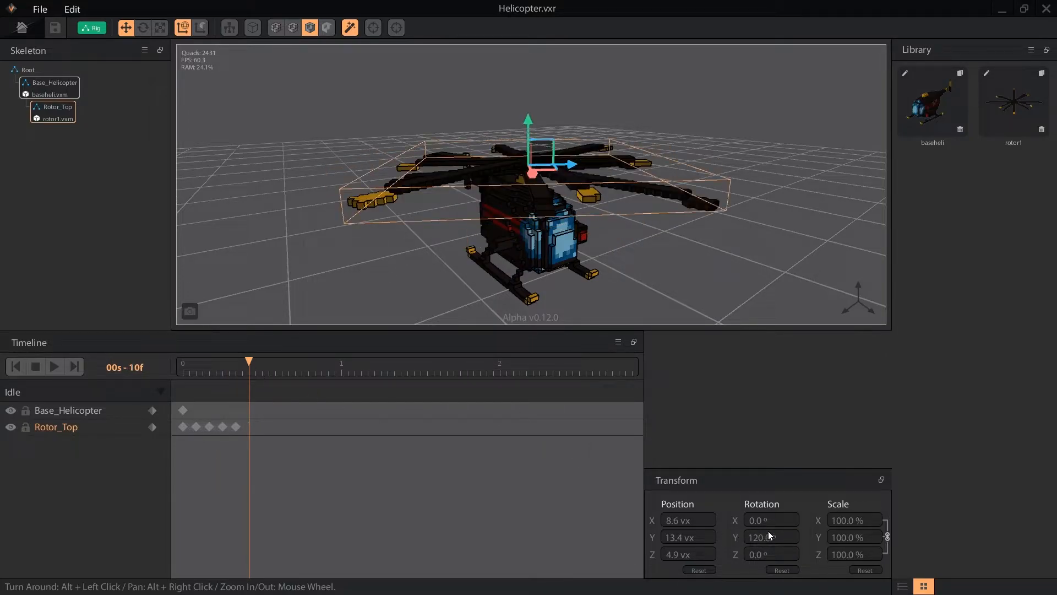
# Continue Rotor_Top's Y rotation keys at 150°, 180°, 210°, 240° and 270°.
pyautogui.write('150')
pyautogui.press('Return')
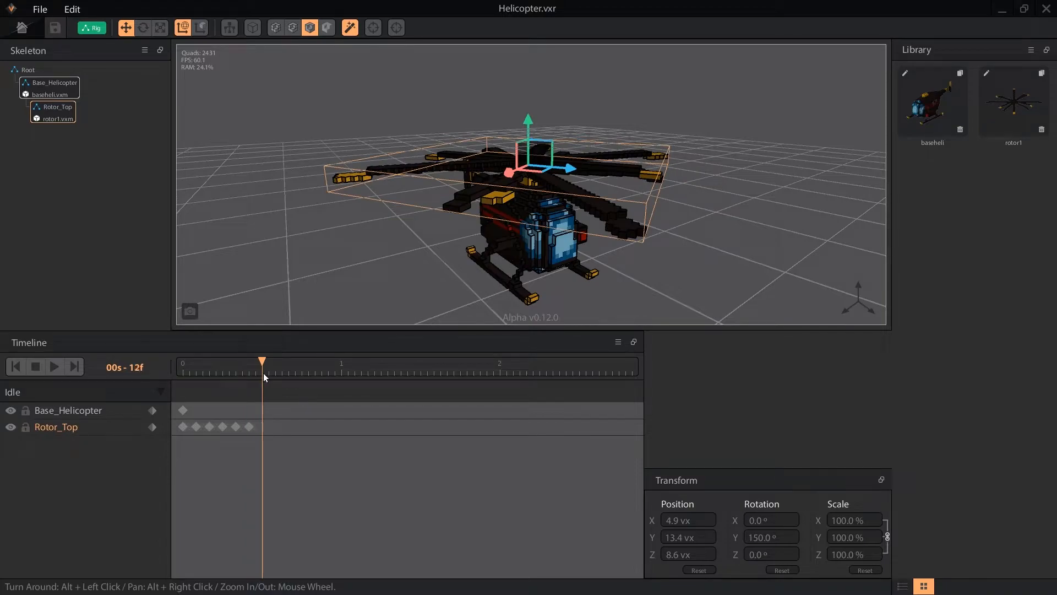
pyautogui.click(785, 538)
pyautogui.write('180')
pyautogui.press('Return')
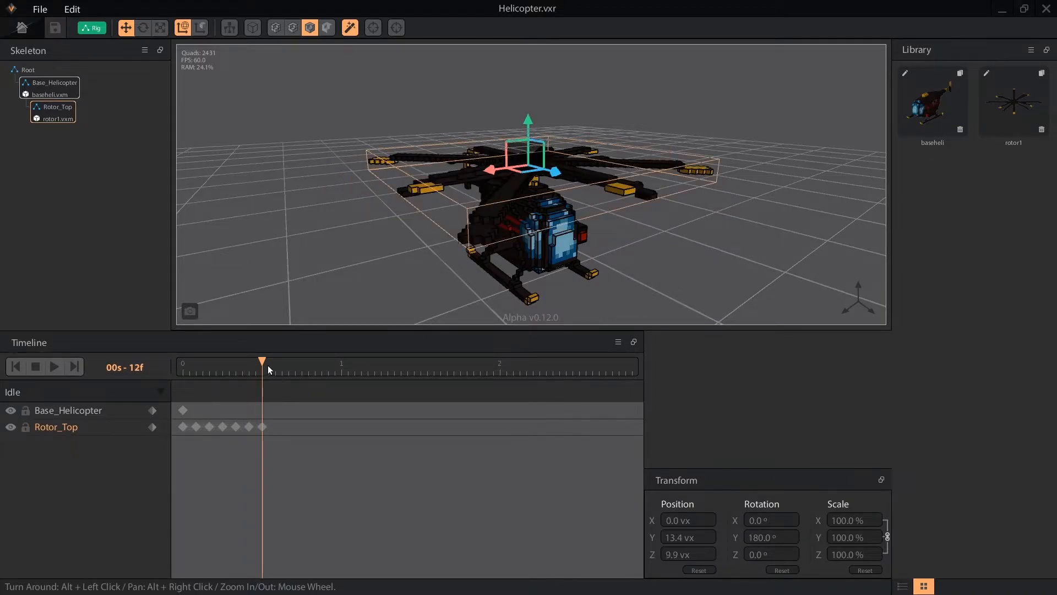
pyautogui.write('210')
pyautogui.press('Return')
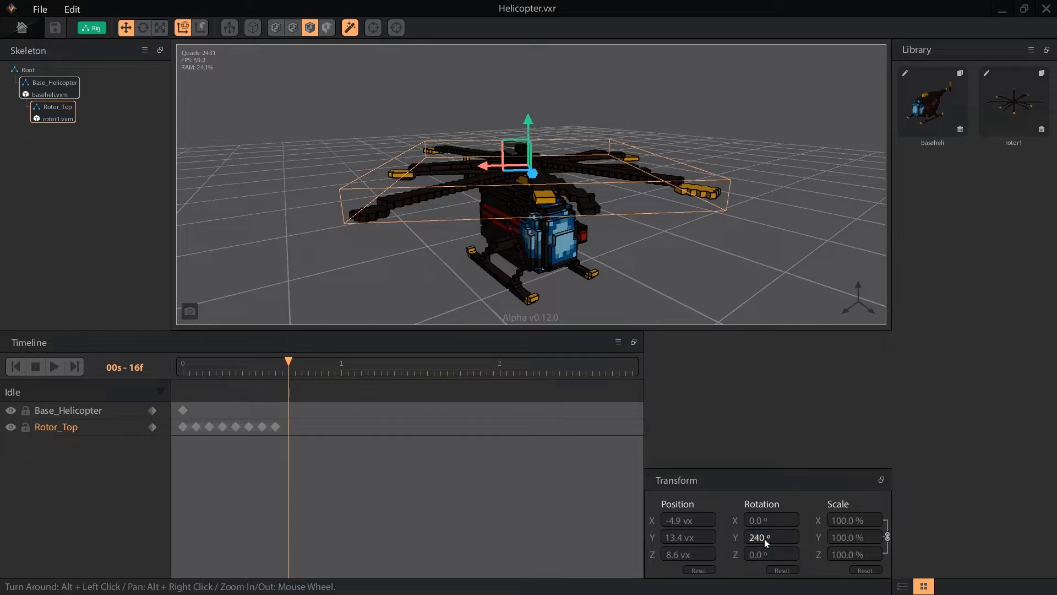
pyautogui.write('240')
pyautogui.press('Return')
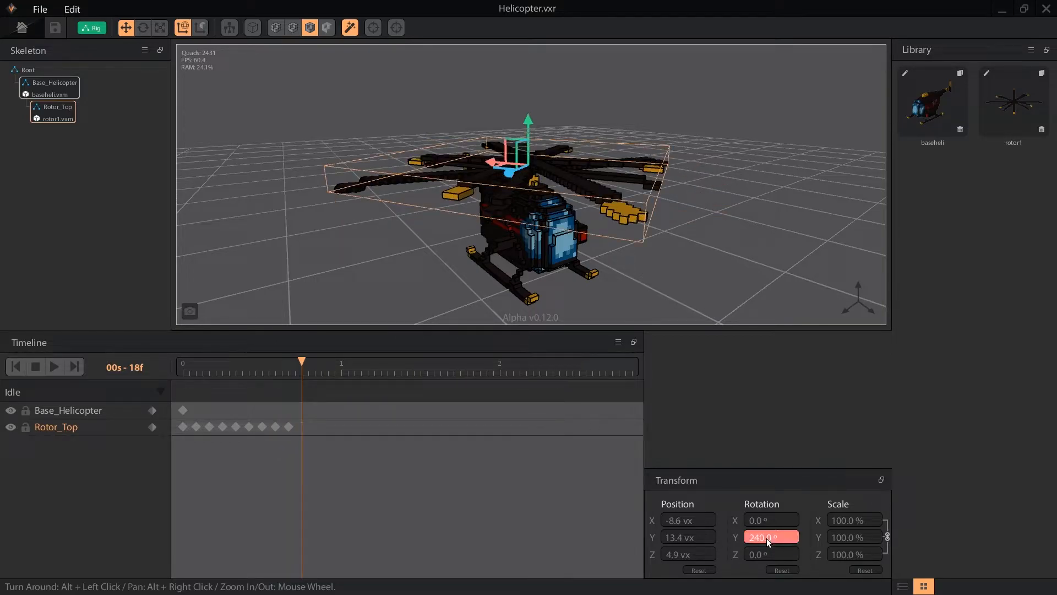
pyautogui.write('270')
pyautogui.press('Return')
# Add 300° and 330° keys and a full 360° key at one second, then play back.
pyautogui.write('300')
pyautogui.press('Return')
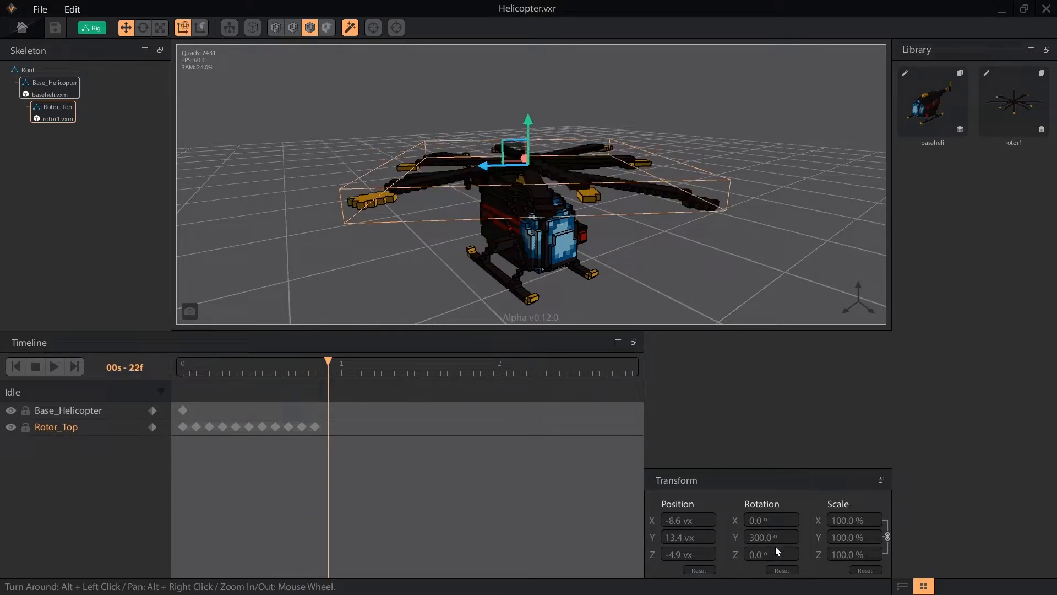
pyautogui.write('330')
pyautogui.press('Return')
pyautogui.click(343, 370)
pyautogui.click(751, 536)
pyautogui.write('360')
pyautogui.press('Return')
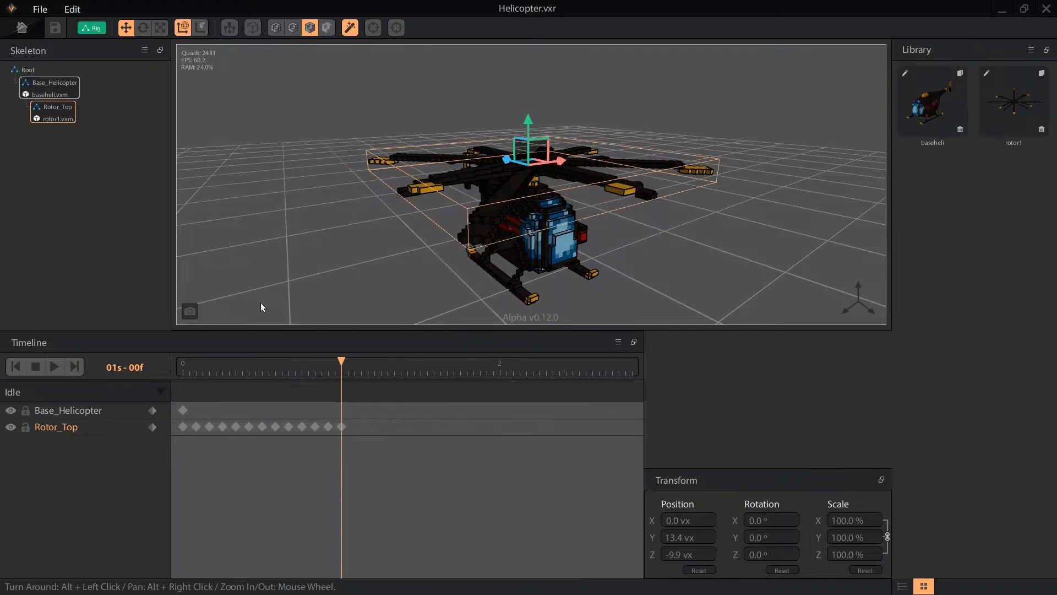
pyautogui.click(57, 366)
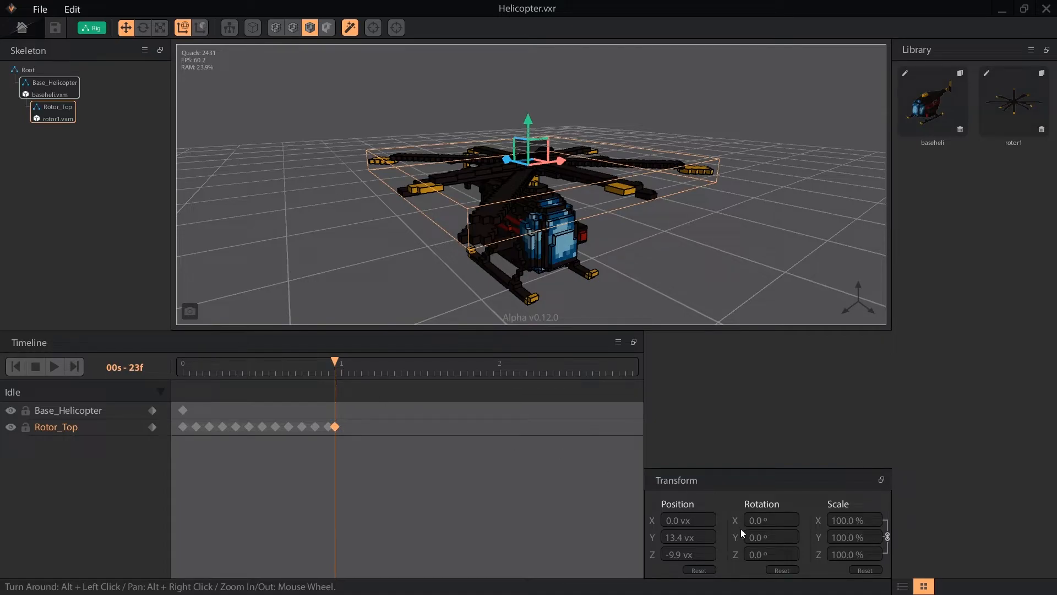
# Key Rotor_Top at 45° Y rotation on frame 23, scrub around it, and replay the spin.
pyautogui.write('45')
pyautogui.press('Return')
pyautogui.moveTo(329, 369); pyautogui.dragTo(334, 371)
pyautogui.click(54, 366)
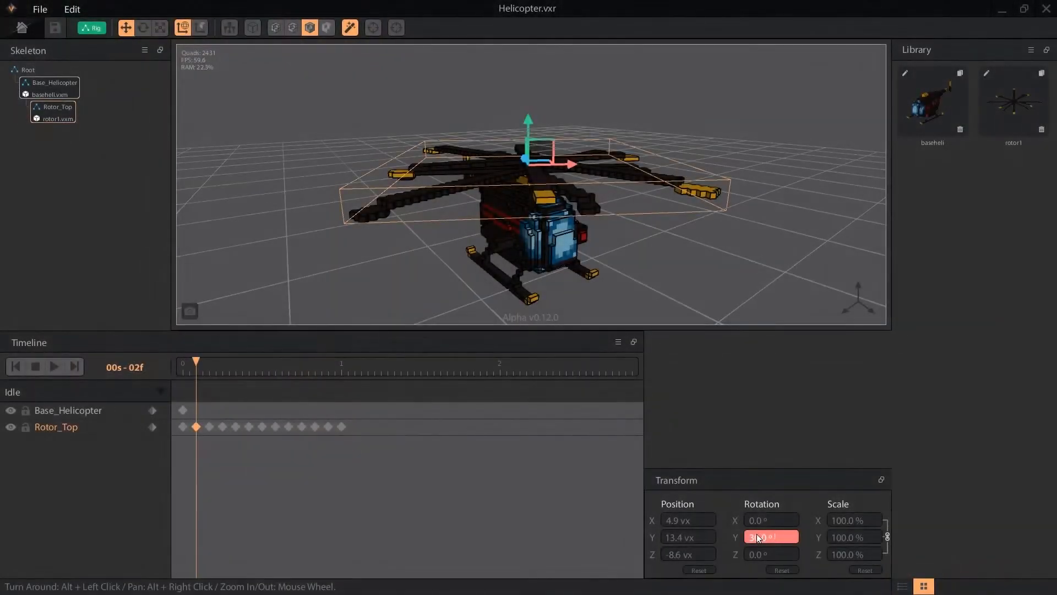
# Re-key Rotor_Top's Y rotations in 28.8° steps: 86.4, 115.2, 144, 172.8 and 201.6.
pyautogui.click(209, 427)
pyautogui.click(223, 427)
pyautogui.click(758, 535)
pyautogui.write('86.4')
pyautogui.click(236, 427)
pyautogui.click(770, 537)
pyautogui.write('115.2')
pyautogui.click(249, 426)
pyautogui.click(753, 539)
pyautogui.write('144')
pyautogui.click(262, 427)
pyautogui.click(778, 535)
pyautogui.write('172.8')
pyautogui.click(276, 427)
pyautogui.click(791, 535)
pyautogui.write('201.6')
# Continue with 230.4, 259.2, 288 and 316.8, ending with 345.6° at 01s.
pyautogui.click(288, 427)
pyautogui.click(763, 540)
pyautogui.write('230.4')
pyautogui.click(302, 427)
pyautogui.click(792, 537)
pyautogui.write('259.2')
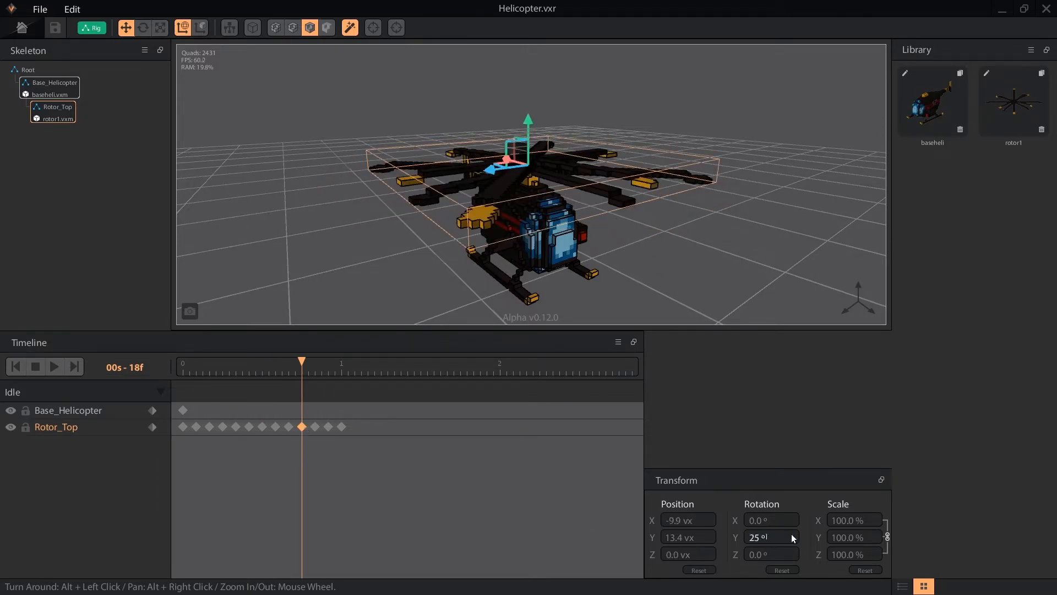
pyautogui.click(315, 428)
pyautogui.click(777, 538)
pyautogui.write('288')
pyautogui.click(329, 428)
pyautogui.click(774, 535)
pyautogui.write('316.8')
pyautogui.press('Return')
pyautogui.click(341, 427)
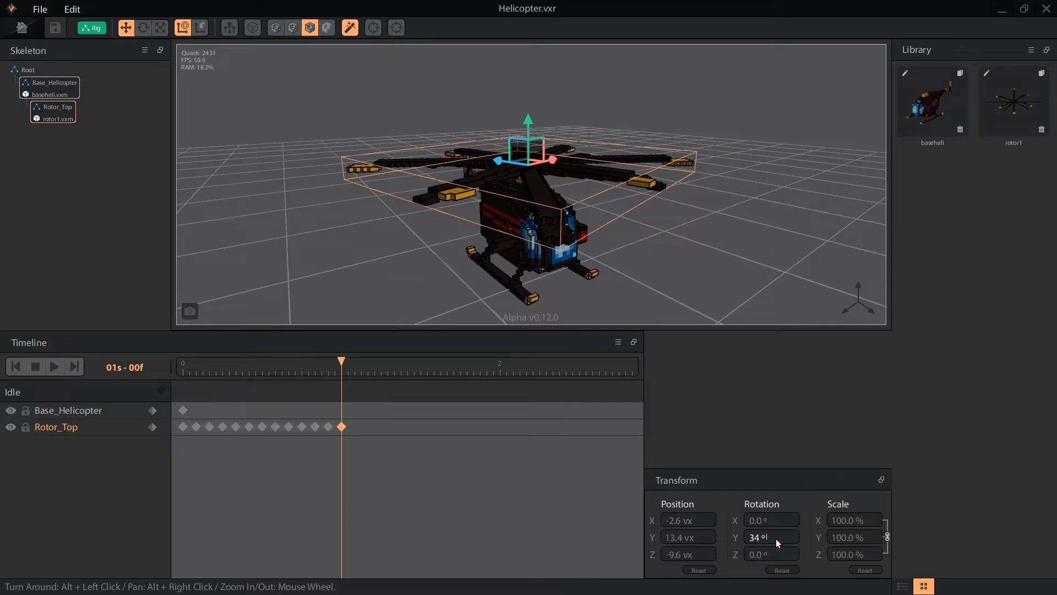
pyautogui.press('Return')
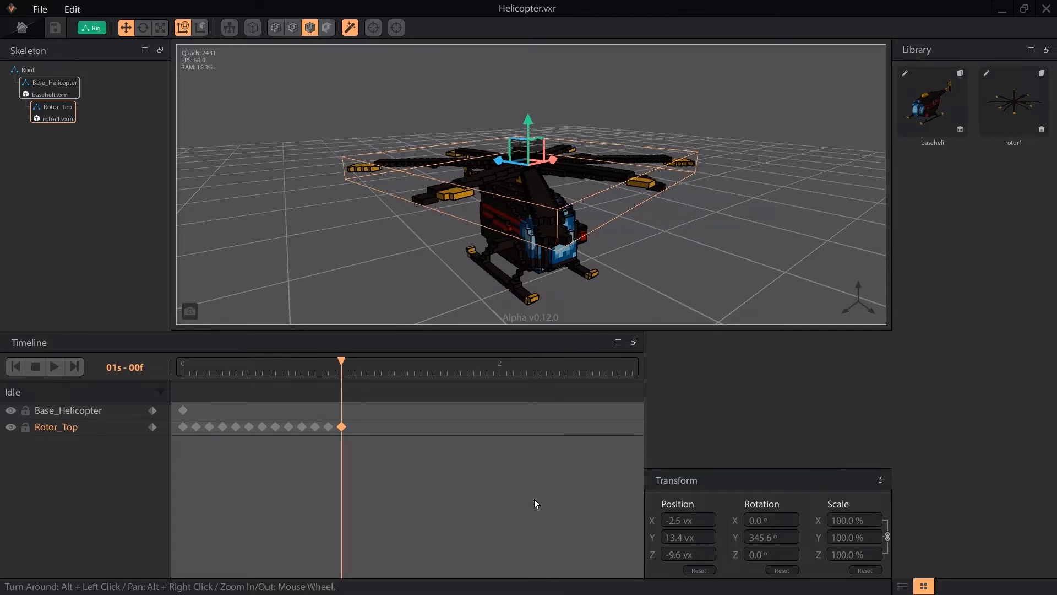
pyautogui.click(386, 293)
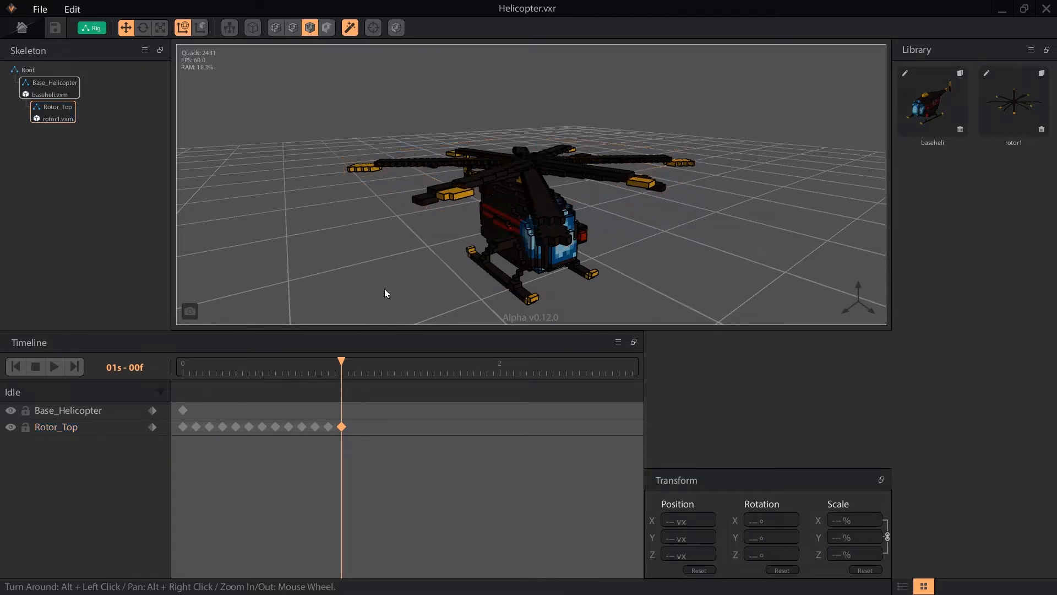
pyautogui.click(60, 368)
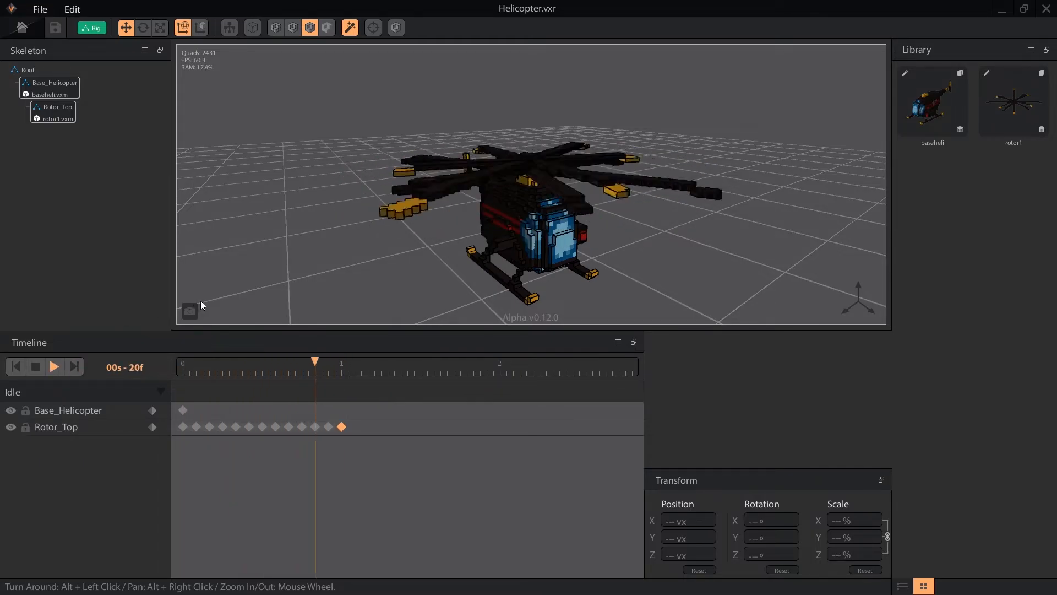
pyautogui.click(38, 368)
pyautogui.click(208, 427)
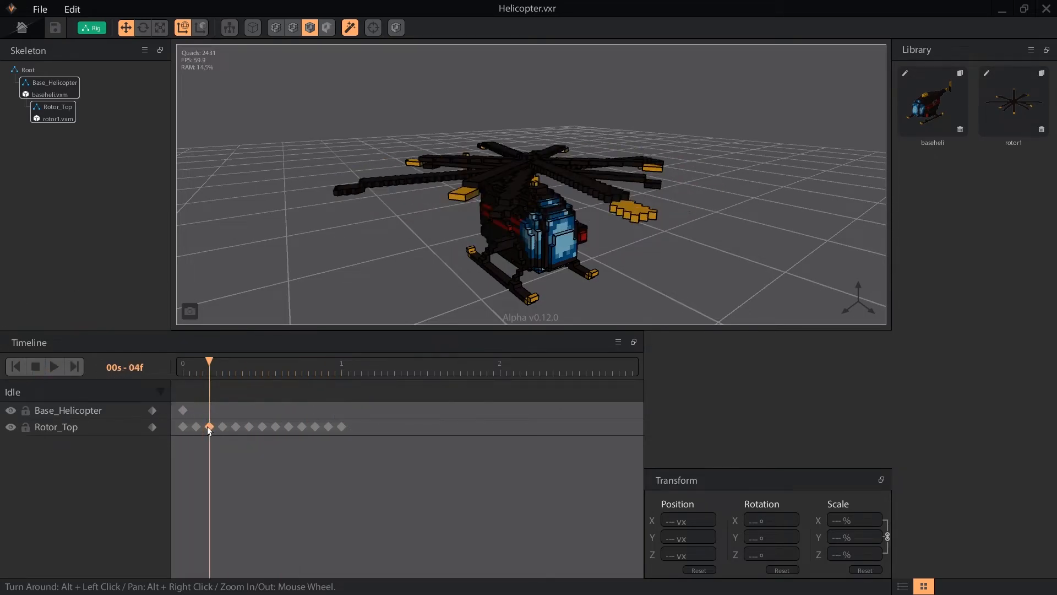
pyautogui.click(72, 429)
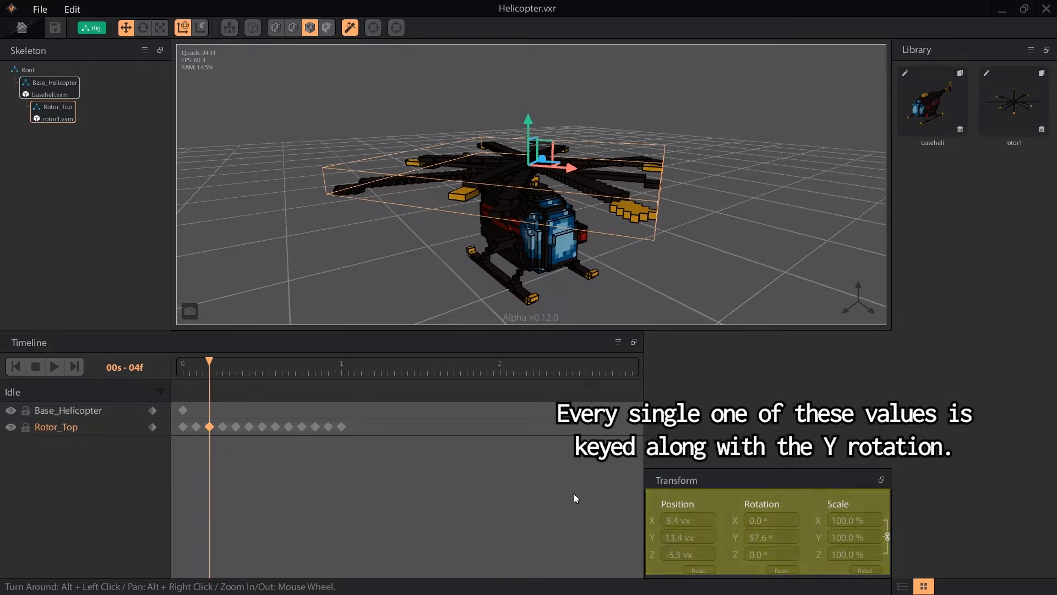
pyautogui.click(223, 427)
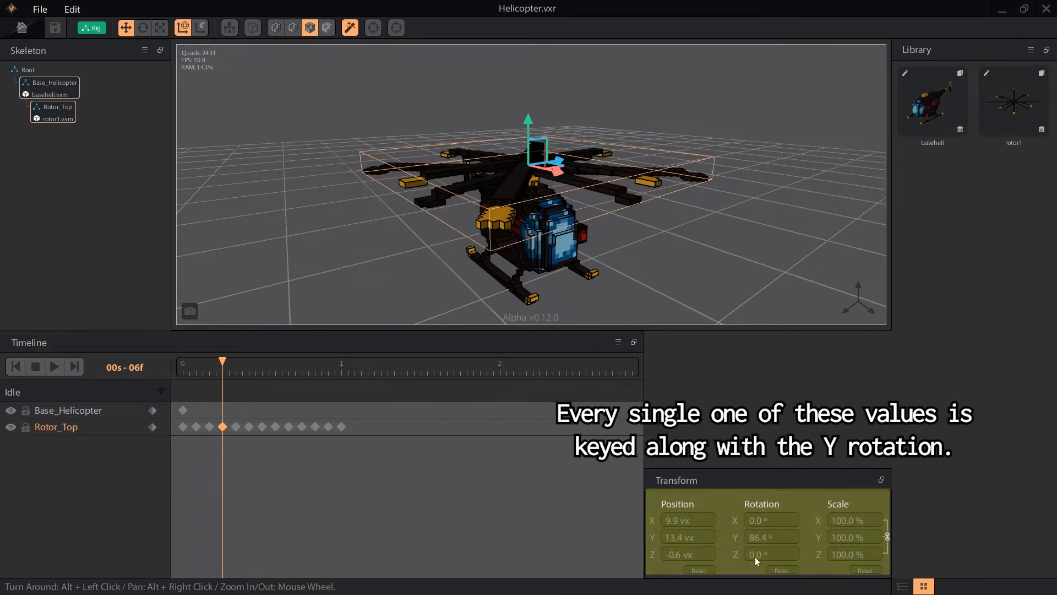
pyautogui.click(275, 427)
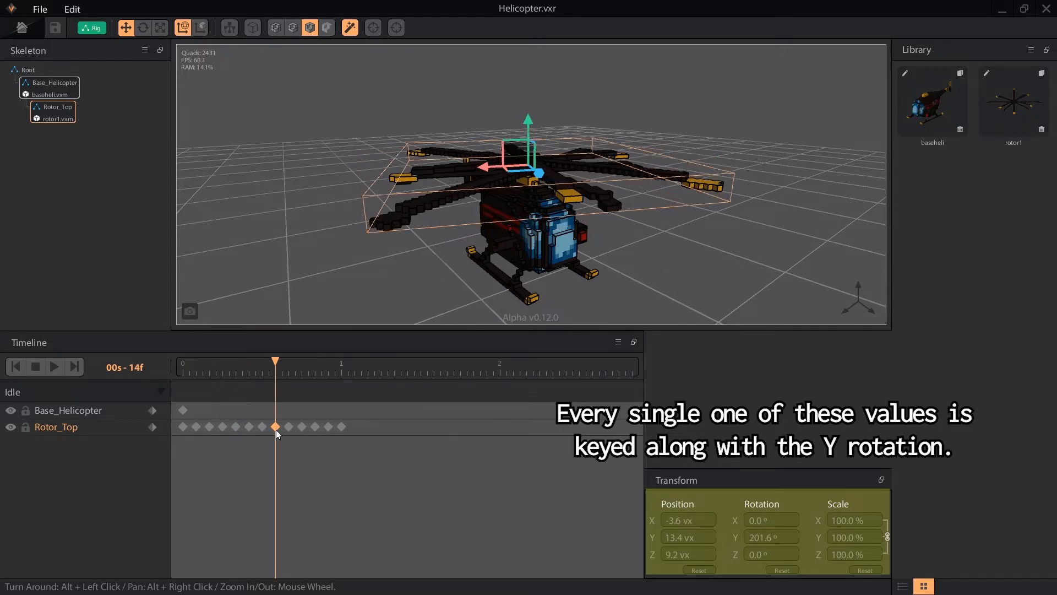
pyautogui.click(461, 448)
pyautogui.click(328, 427)
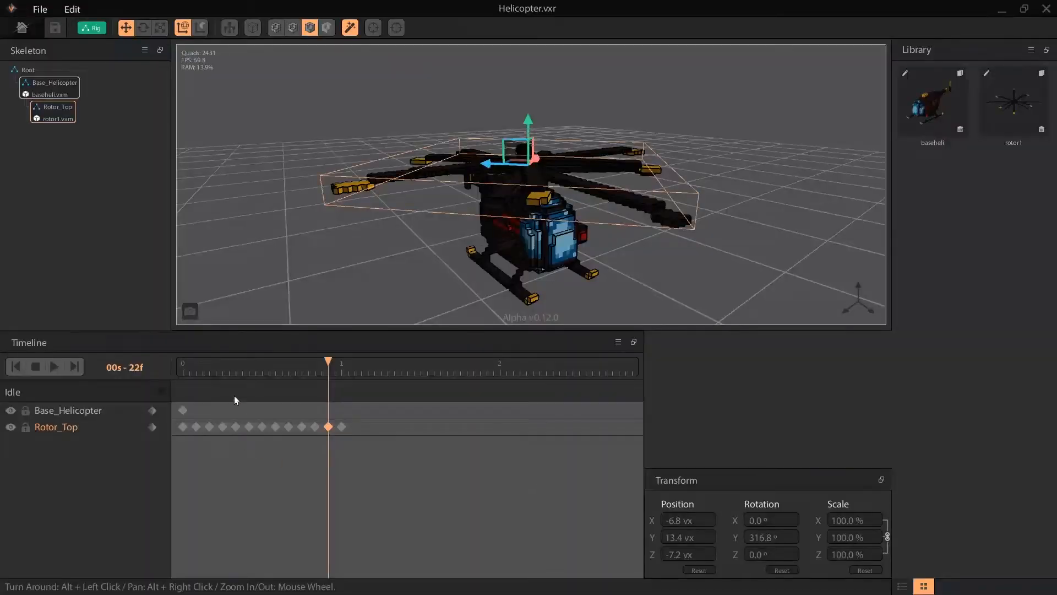
pyautogui.click(184, 369)
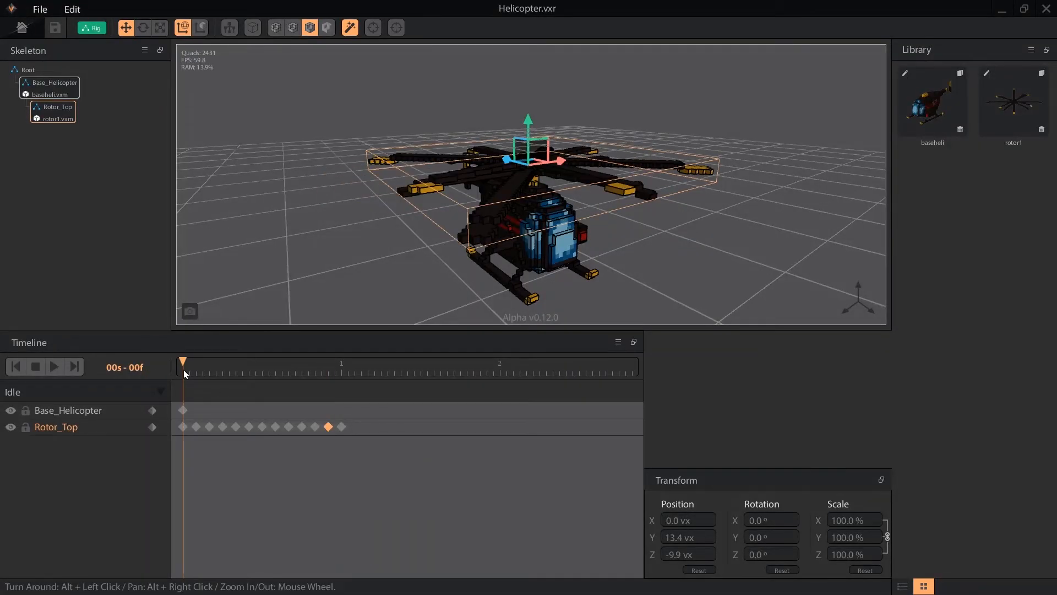
# Create a child node named axel under Base_Helicopter and reparent Rotor_Top beneath it.
pyautogui.rightClick(32, 77)
pyautogui.click(70, 116)
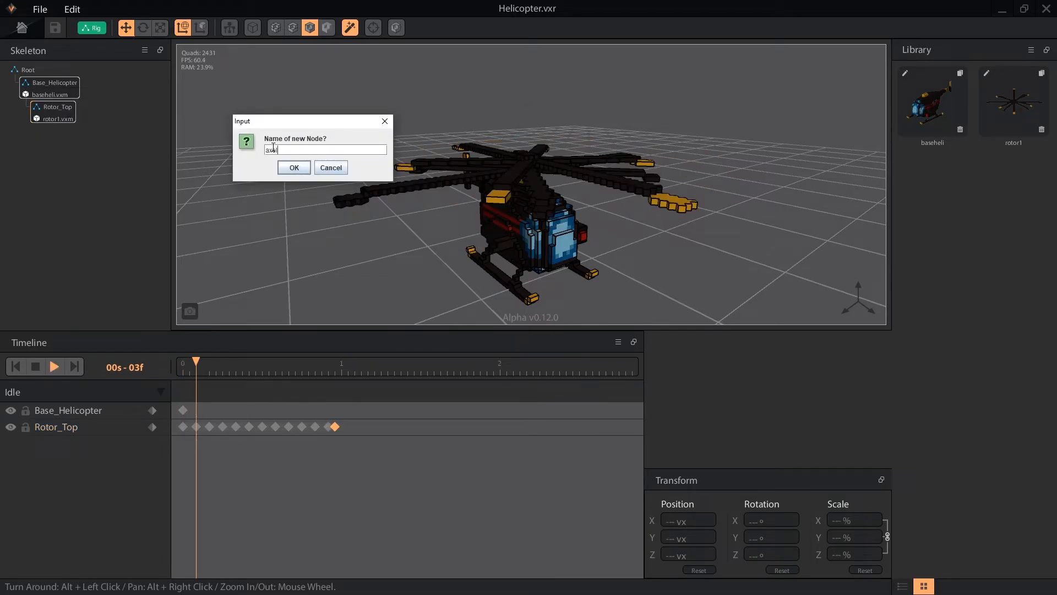
pyautogui.press('Return')
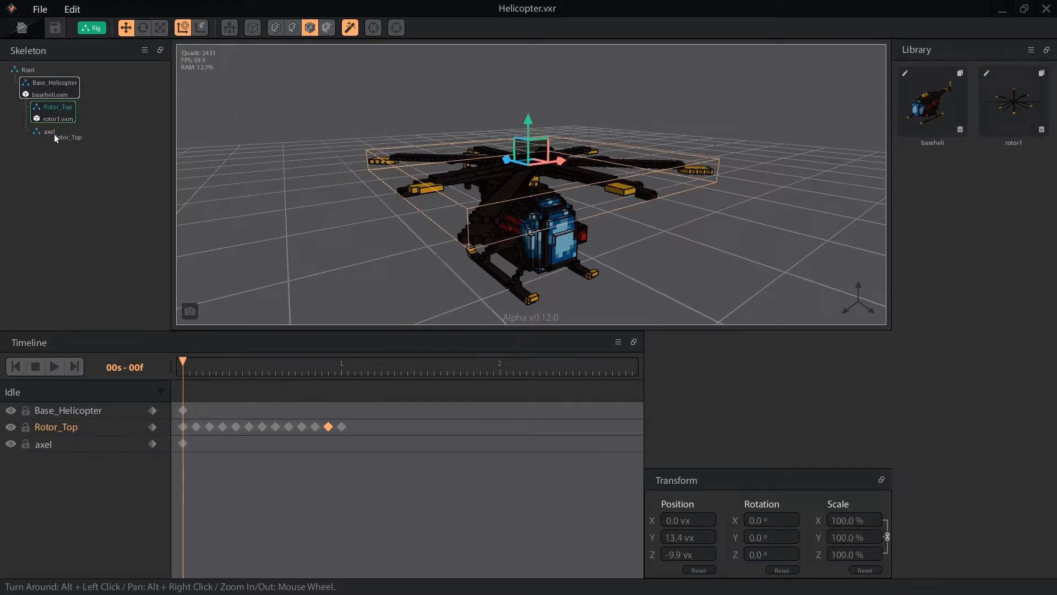
pyautogui.moveTo(54, 135); pyautogui.dragTo(55, 135)
pyautogui.click(49, 107)
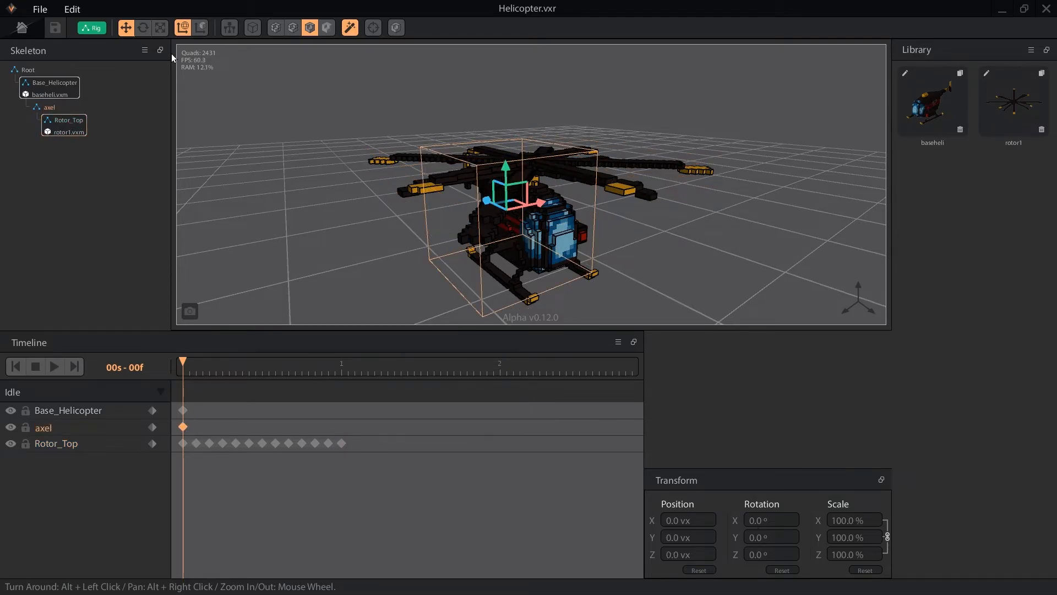
# With the Rotate tool, key axel's Z rotation at 36.1°, then 323° at frame 12.
pyautogui.click(142, 27)
pyautogui.moveTo(482, 190); pyautogui.dragTo(465, 211)
pyautogui.moveTo(188, 358); pyautogui.dragTo(342, 368)
pyautogui.click(265, 364)
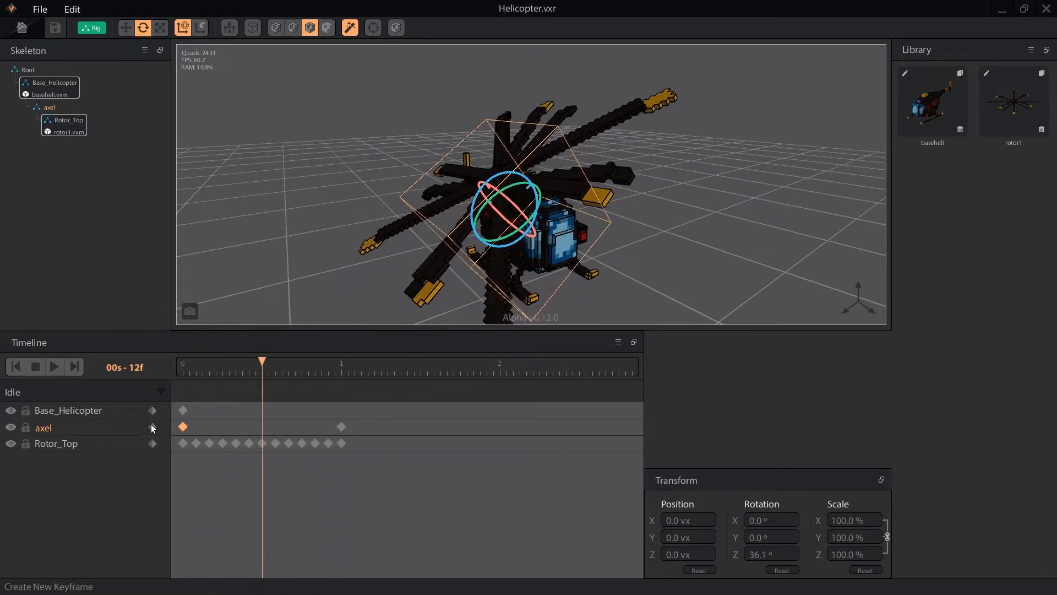
pyautogui.moveTo(529, 178); pyautogui.dragTo(557, 185)
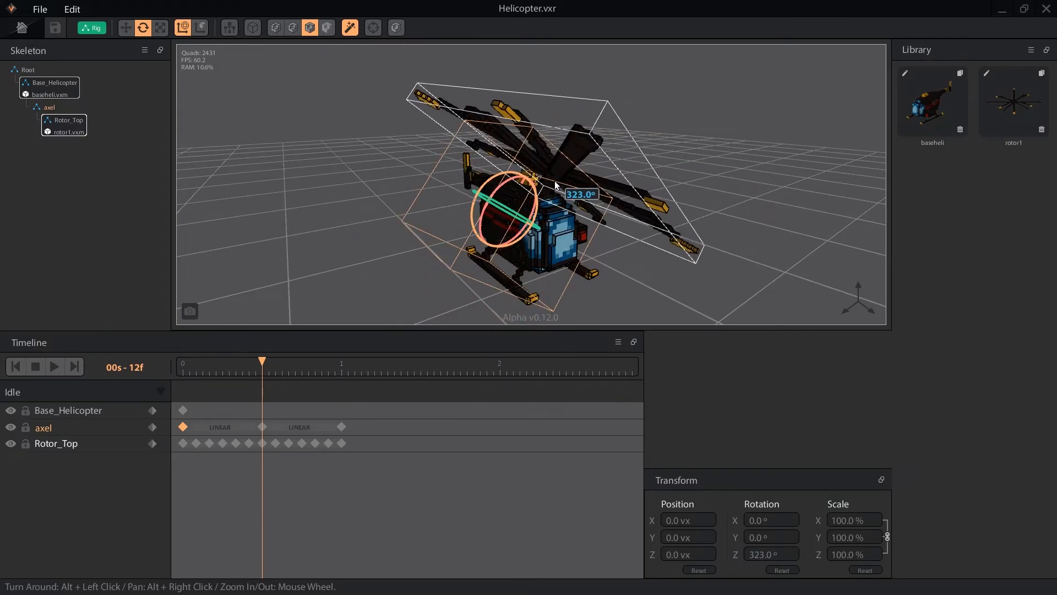
# Apply Quad Ease InOut to both axel timeline segments and play the animation to preview.
pyautogui.click(236, 428)
pyautogui.click(343, 469)
pyautogui.click(304, 427)
pyautogui.click(367, 466)
pyautogui.click(53, 366)
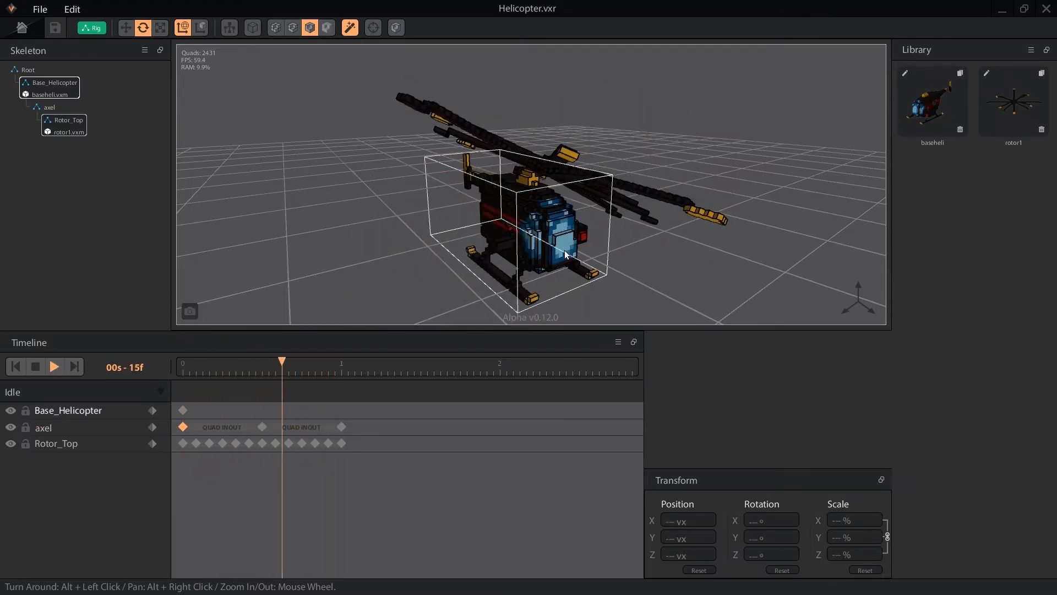
pyautogui.keyDown('alt'); pyautogui.moveTo(552, 253); pyautogui.dragTo(553, 253); pyautogui.keyUp('alt')
pyautogui.scroll(-5, 553, 253)
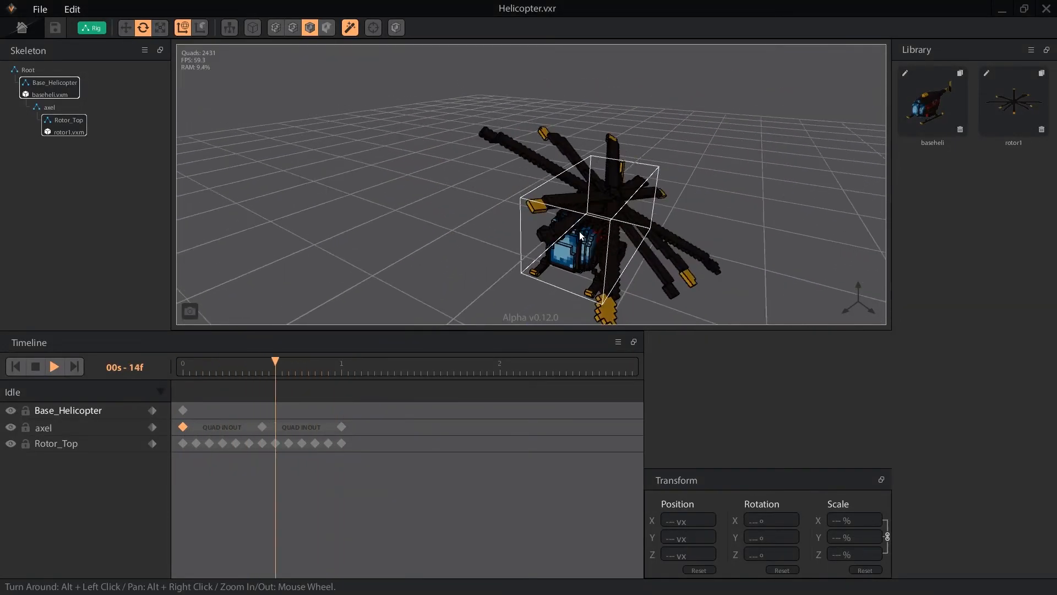